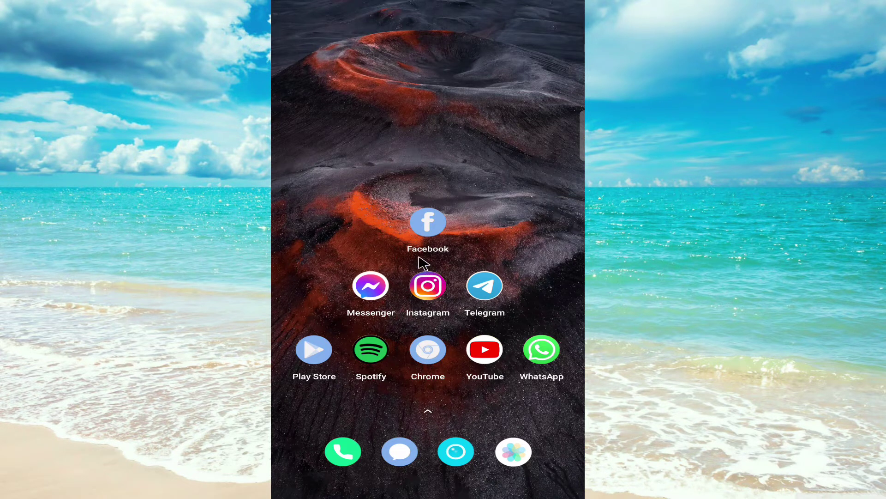
- Launch Facebook and open its main menu with Settings & Privacy expanded
{"action": "left_click", "coordinate": [426, 236]}
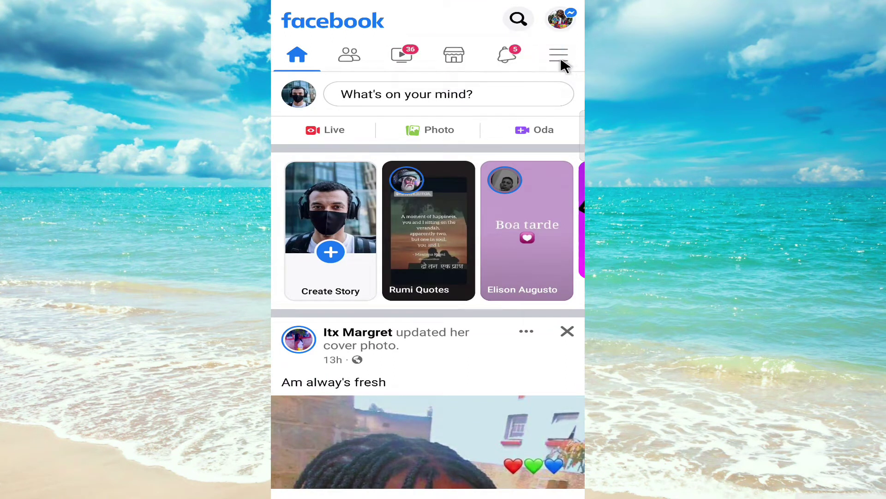
{"action": "left_click", "coordinate": [560, 55]}
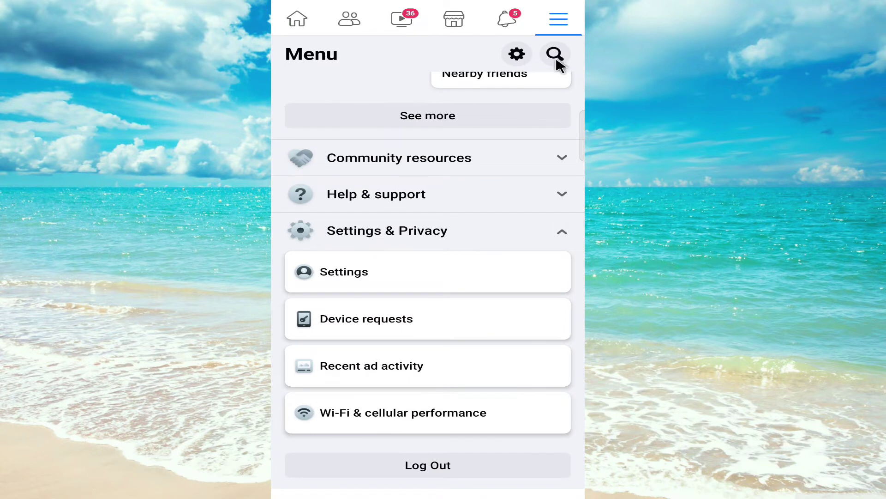
- Go to Settings, then the Password and Security page
{"action": "left_click", "coordinate": [350, 281]}
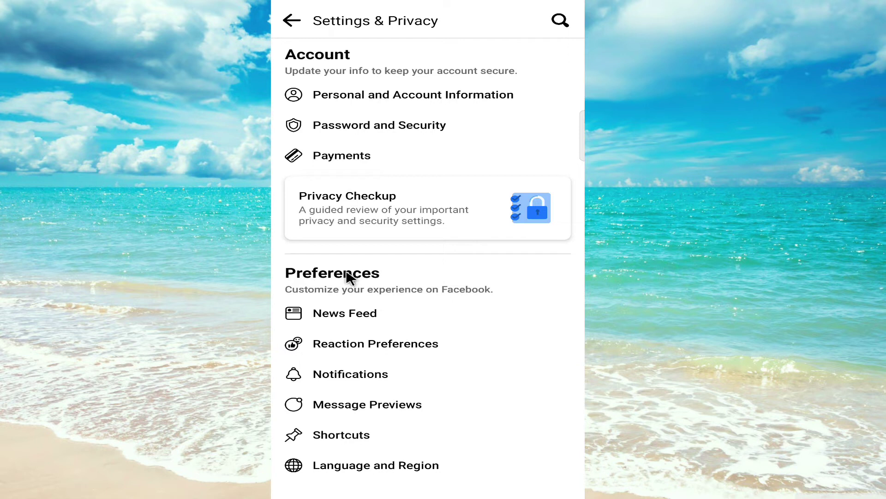
{"action": "left_click", "coordinate": [351, 132]}
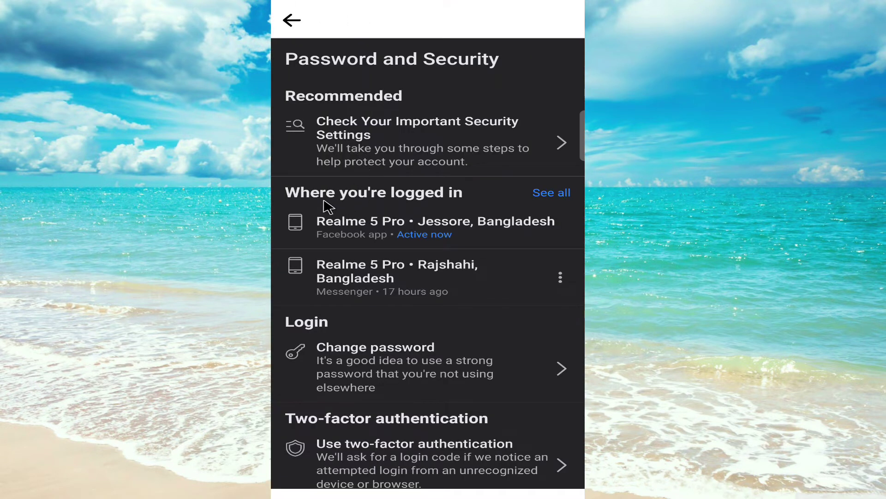
- Show all logged-in devices and open options for the October 24, 5:18 AM Jessore session
{"action": "left_click", "coordinate": [544, 195]}
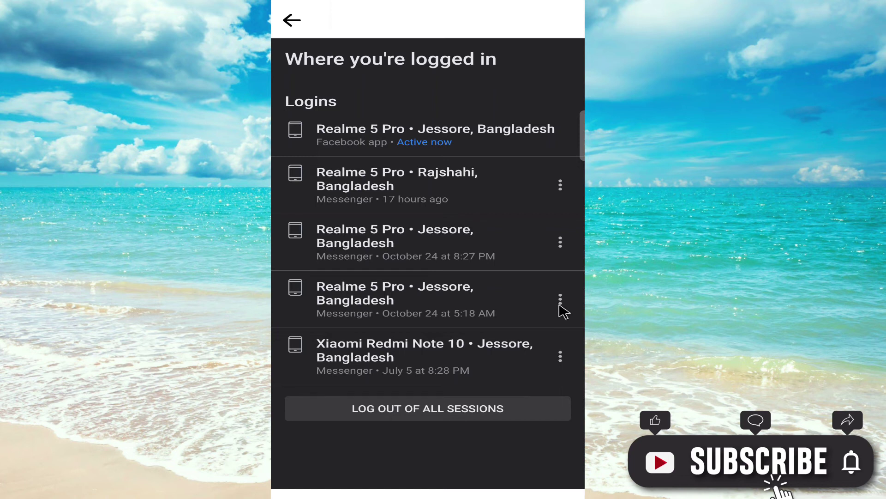
{"action": "left_click", "coordinate": [561, 305]}
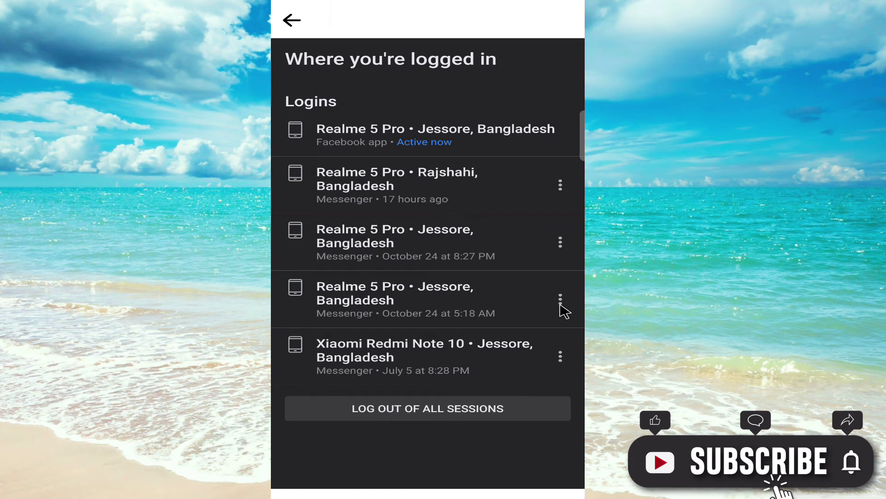